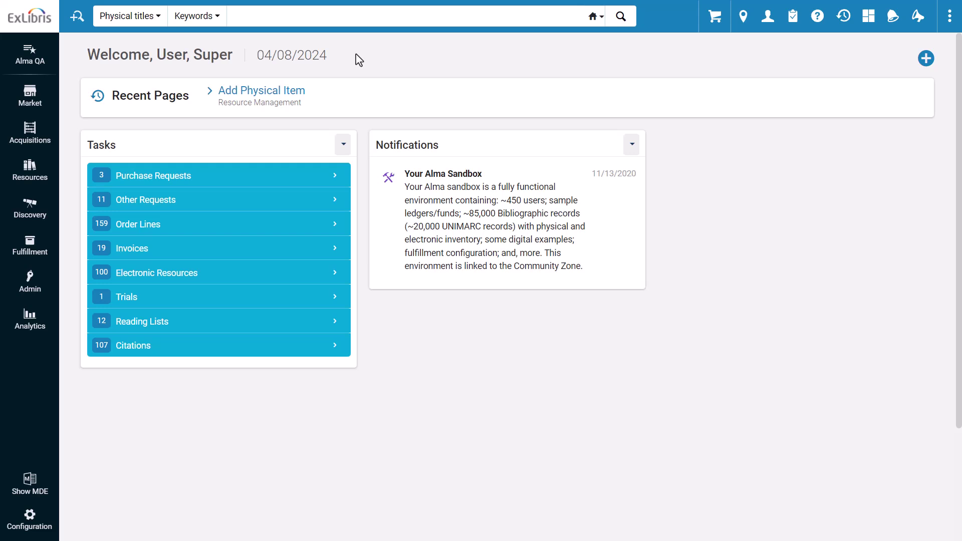
# Search physical titles for 'ecosystems' and open item 32469 of Natural ecosystems for editing.
pyautogui.click(305, 17)
pyautogui.write('ecosystems')
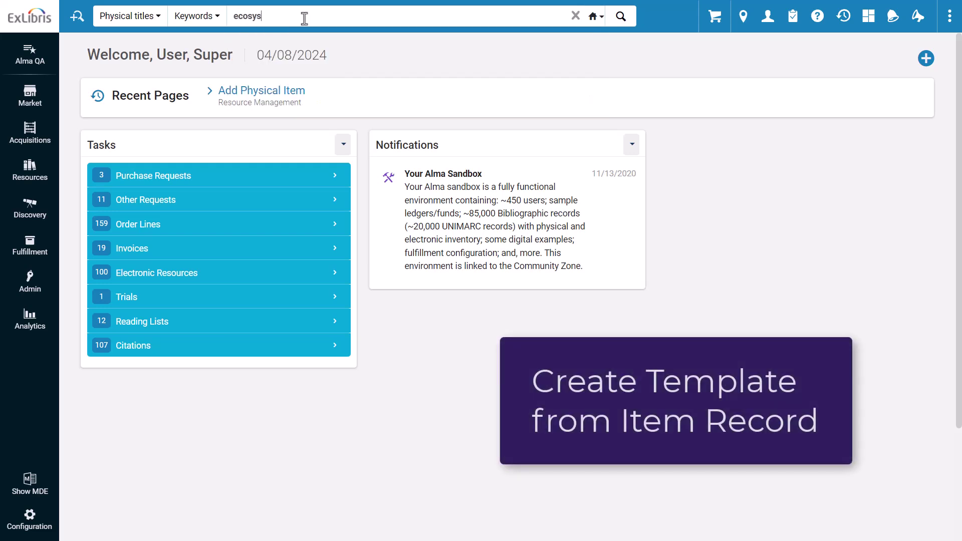
pyautogui.press('Return')
pyautogui.click(346, 253)
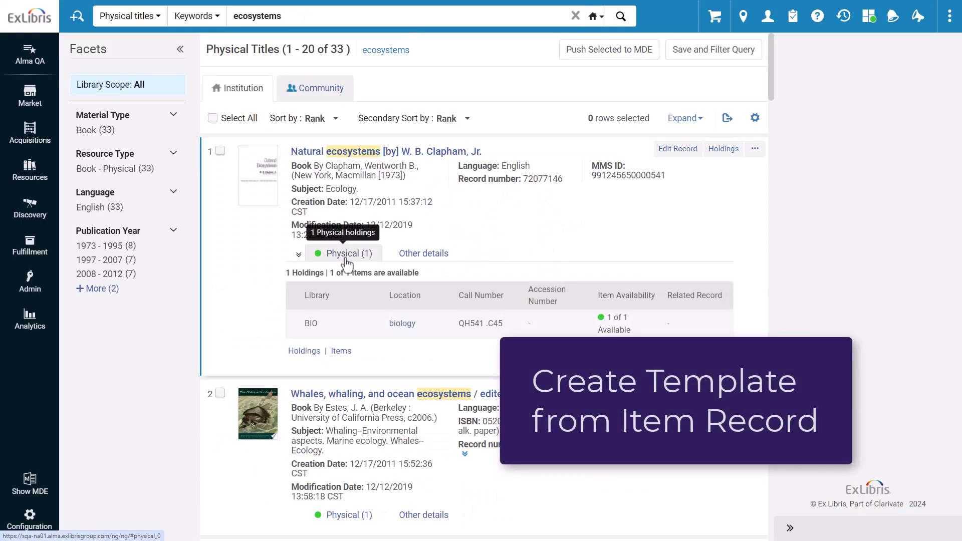
pyautogui.click(335, 346)
pyautogui.click(135, 220)
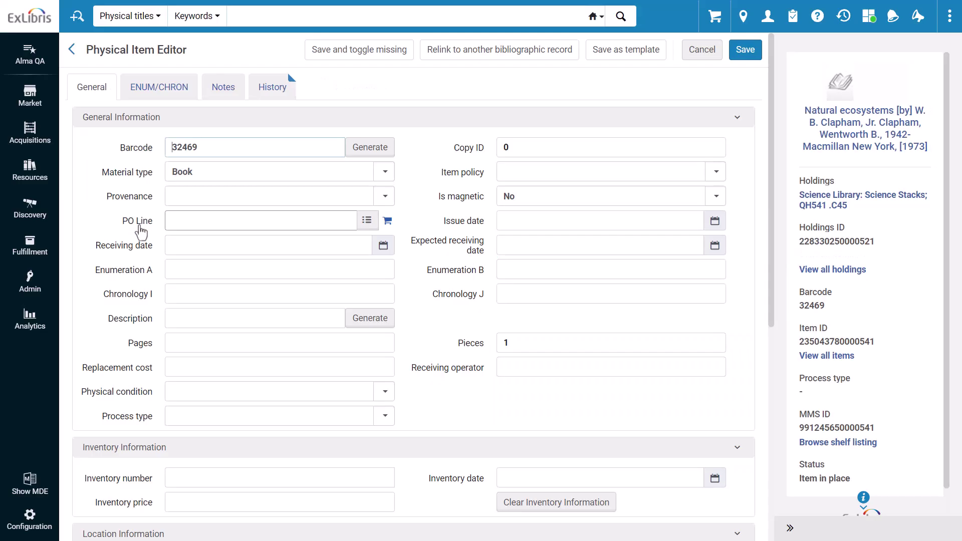
# Set the item's Statistics note 1 to 'Natural Science Collection' and return to General details.
pyautogui.scroll(-5, 422, 264)
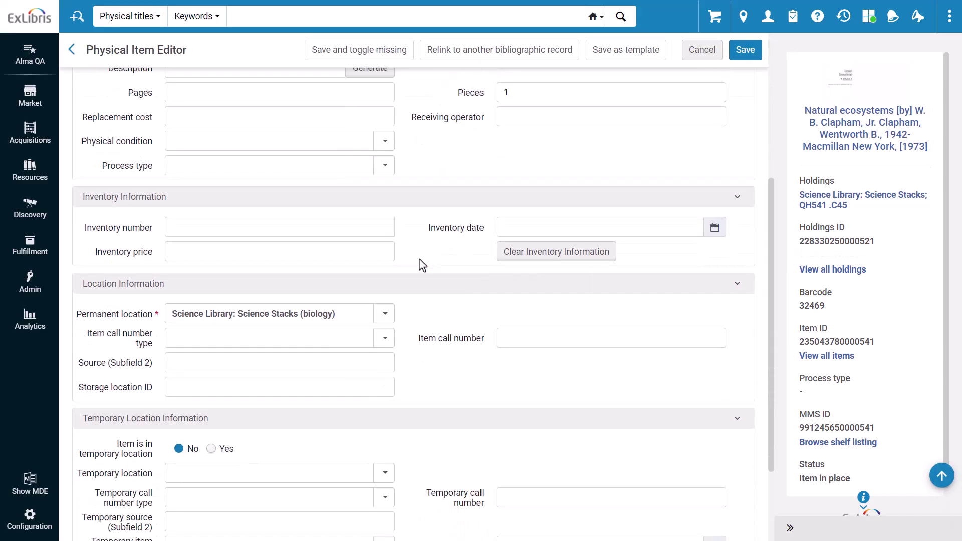
pyautogui.scroll(5, 423, 266)
pyautogui.click(233, 92)
pyautogui.click(236, 338)
pyautogui.write('Natural Science Collection')
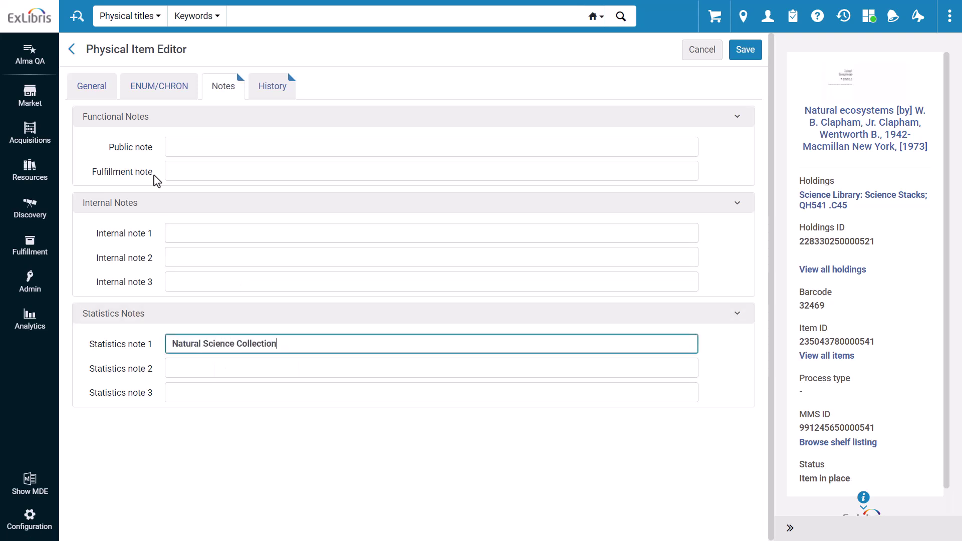
pyautogui.click(102, 84)
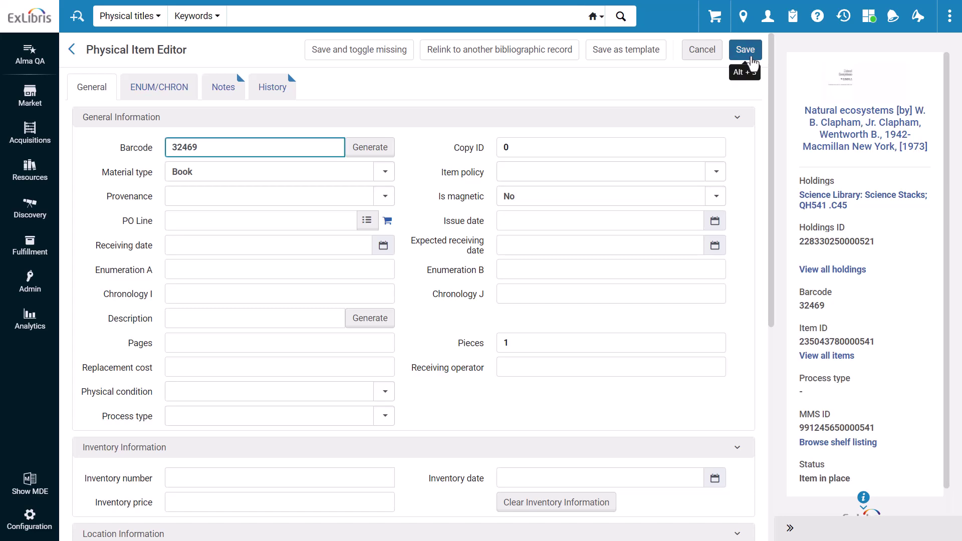
# Save item 32469's current details as template 'Natural Science Collection', with Public template left at No.
pyautogui.click(634, 61)
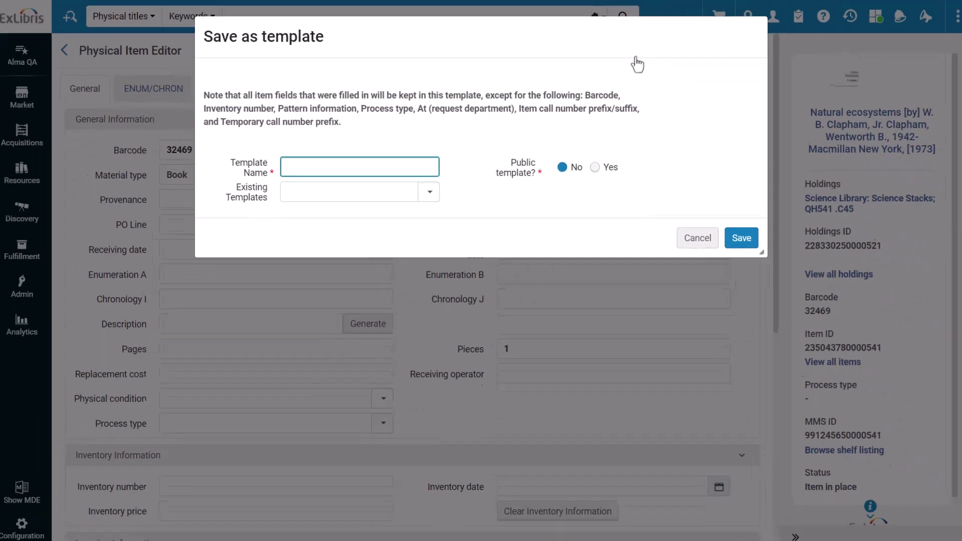
pyautogui.write('Natural Science Collection')
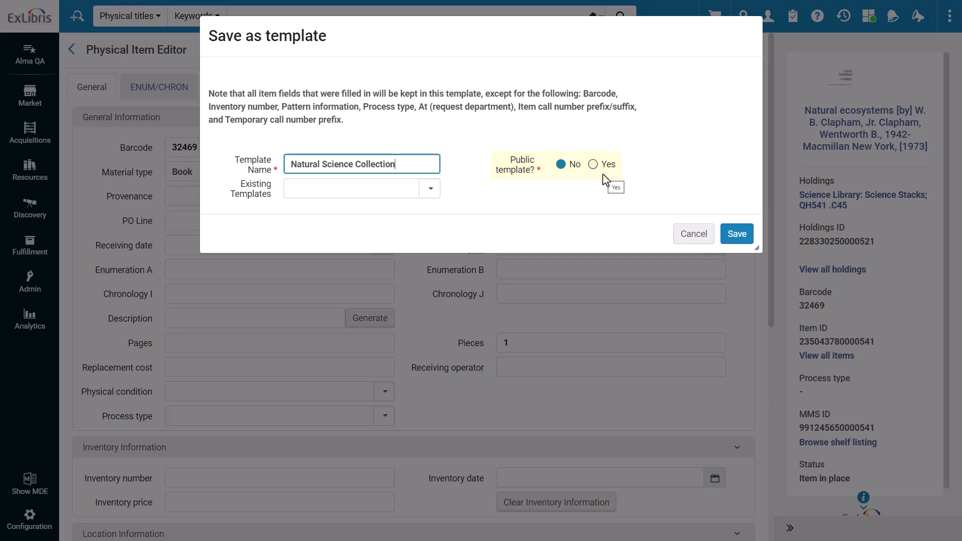
pyautogui.click(735, 234)
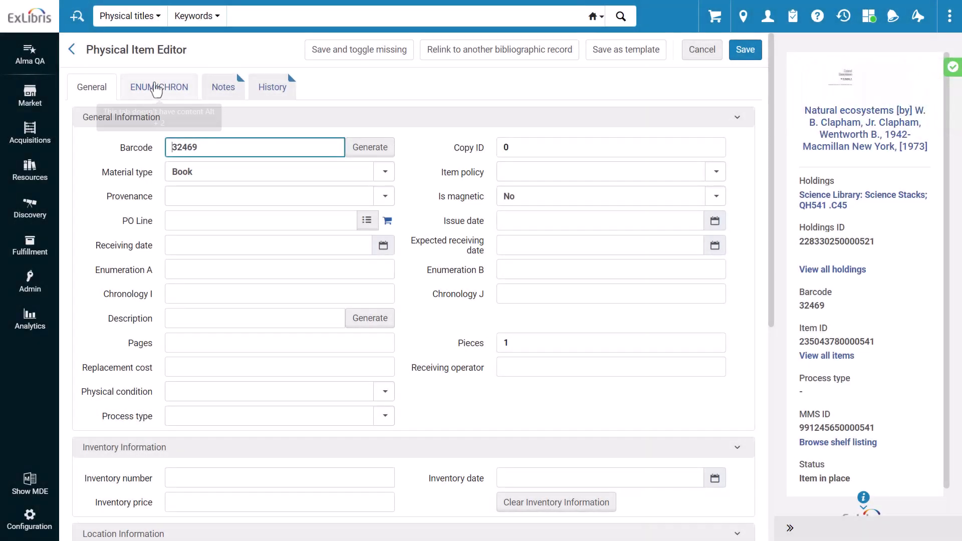
# From the List of Items, create a new item from the personal Natural Science Collection template.
pyautogui.click(72, 50)
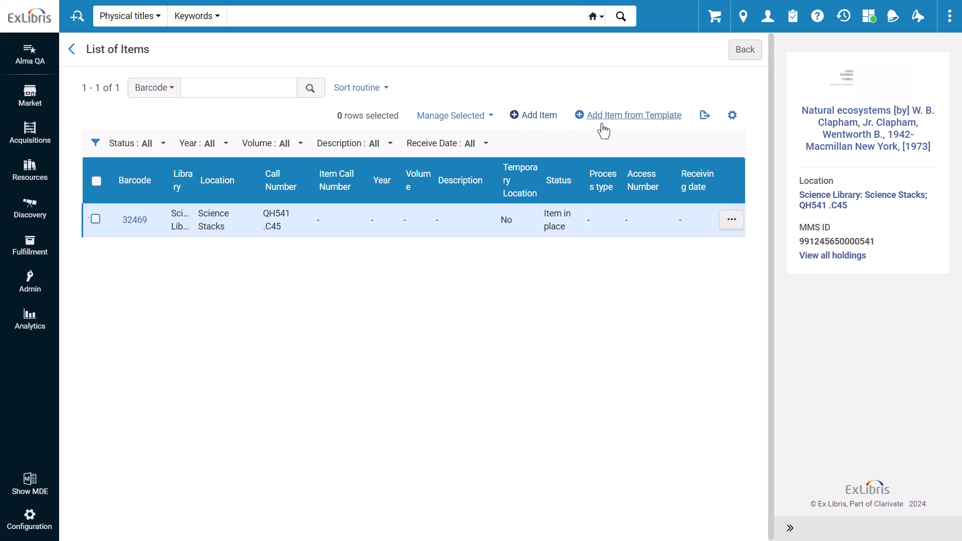
pyautogui.click(629, 116)
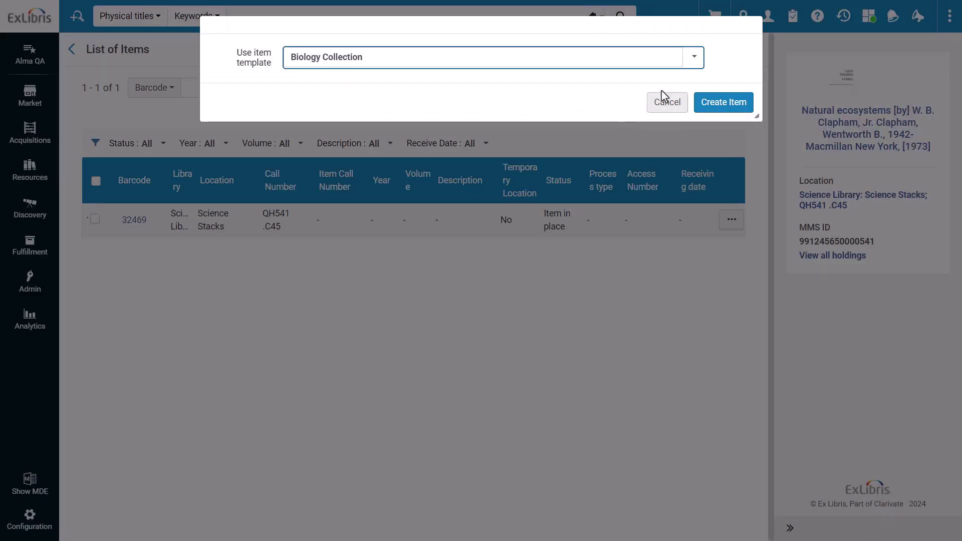
pyautogui.click(694, 57)
pyautogui.click(341, 108)
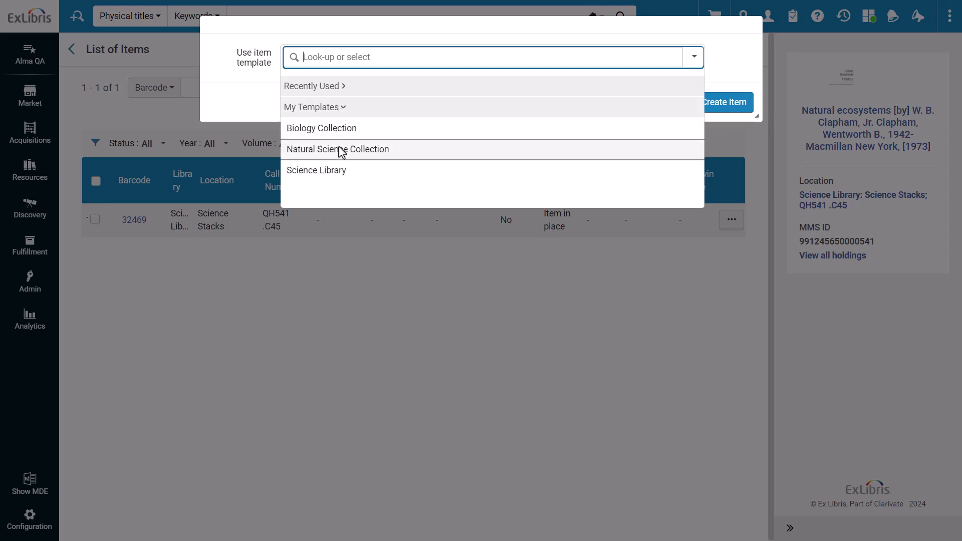
pyautogui.click(341, 151)
pyautogui.click(721, 108)
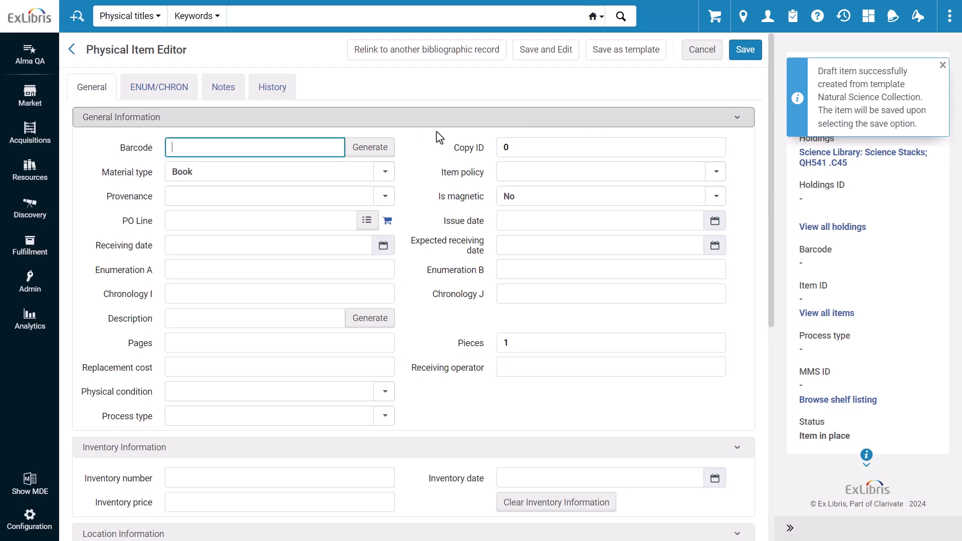
pyautogui.click(370, 147)
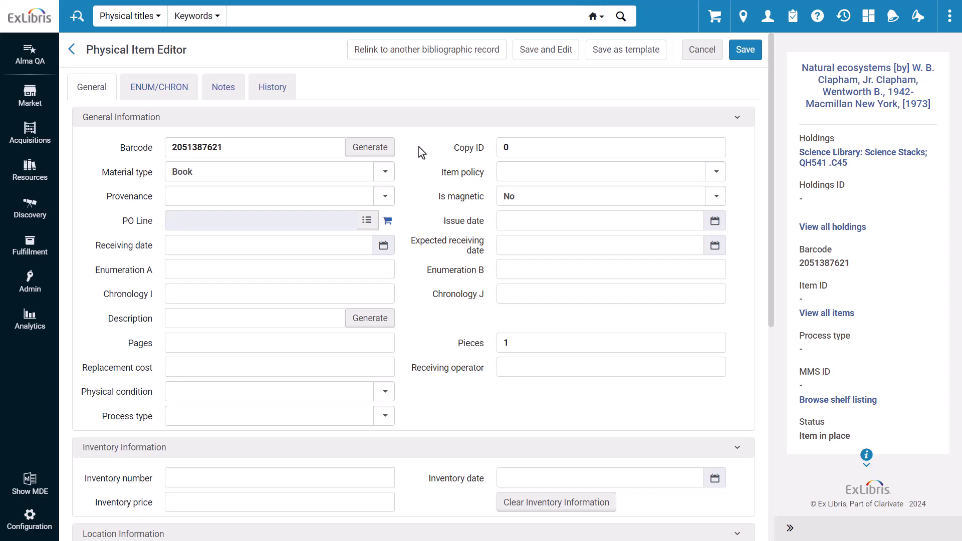
pyautogui.scroll(-3, 422, 152)
pyautogui.scroll(3, 422, 152)
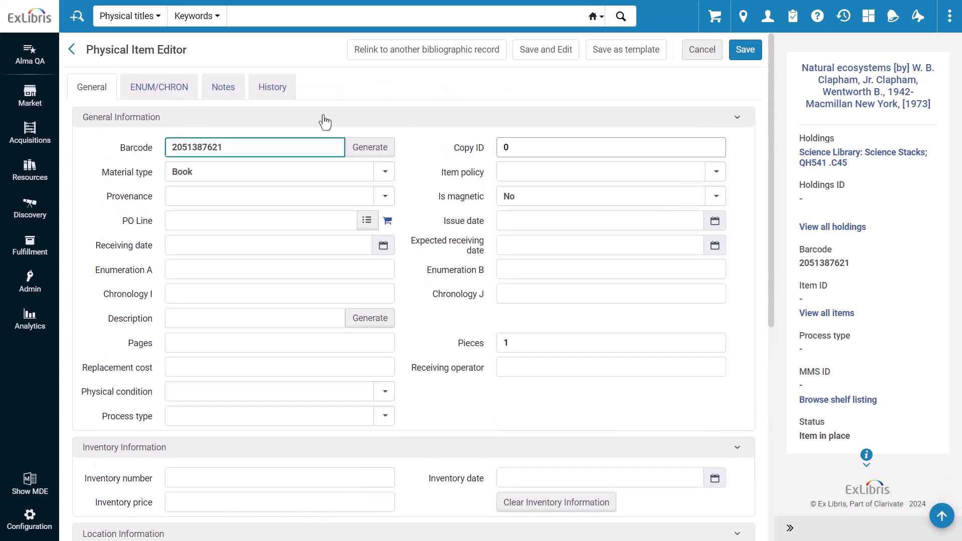
pyautogui.click(230, 90)
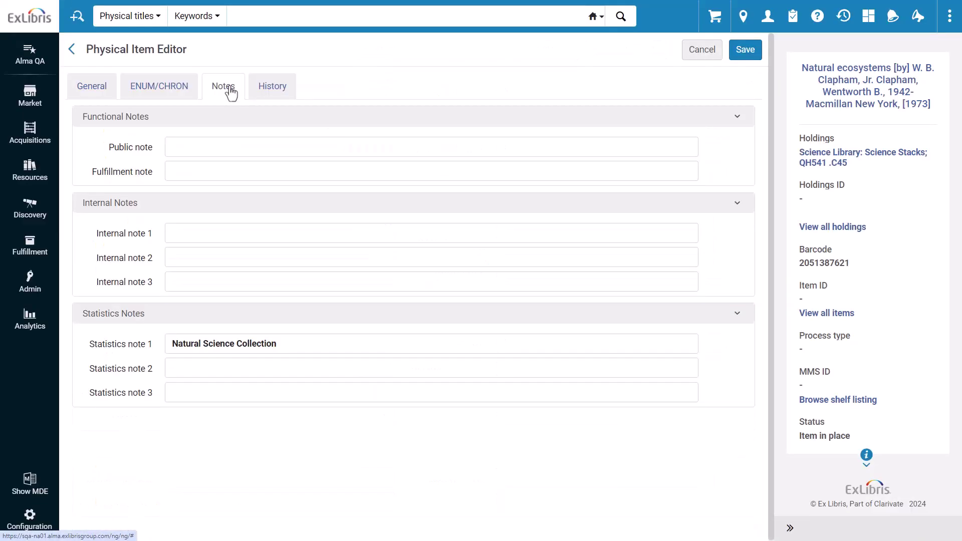
pyautogui.click(86, 98)
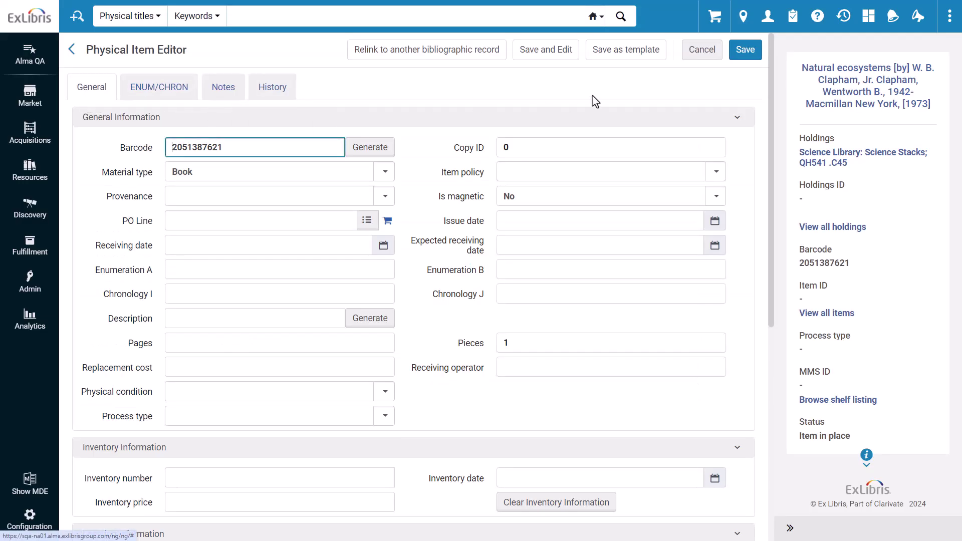
pyautogui.click(745, 53)
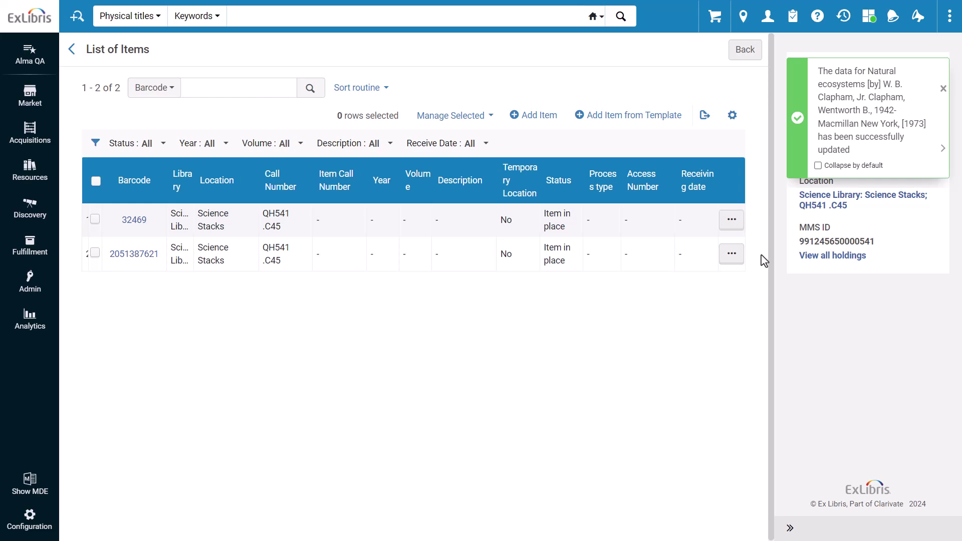
pyautogui.click(142, 257)
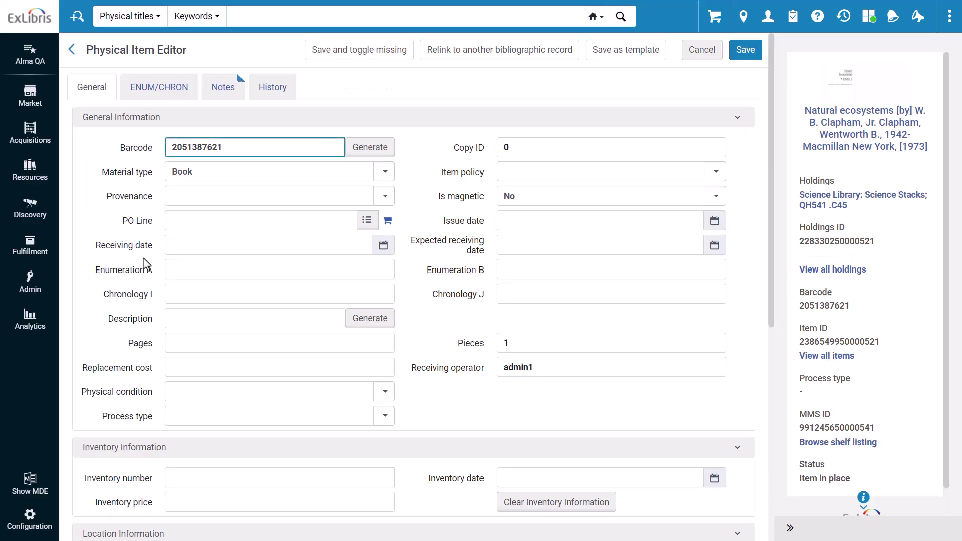
pyautogui.click(716, 171)
pyautogui.scroll(-1, 727, 224)
pyautogui.scroll(-3, 728, 224)
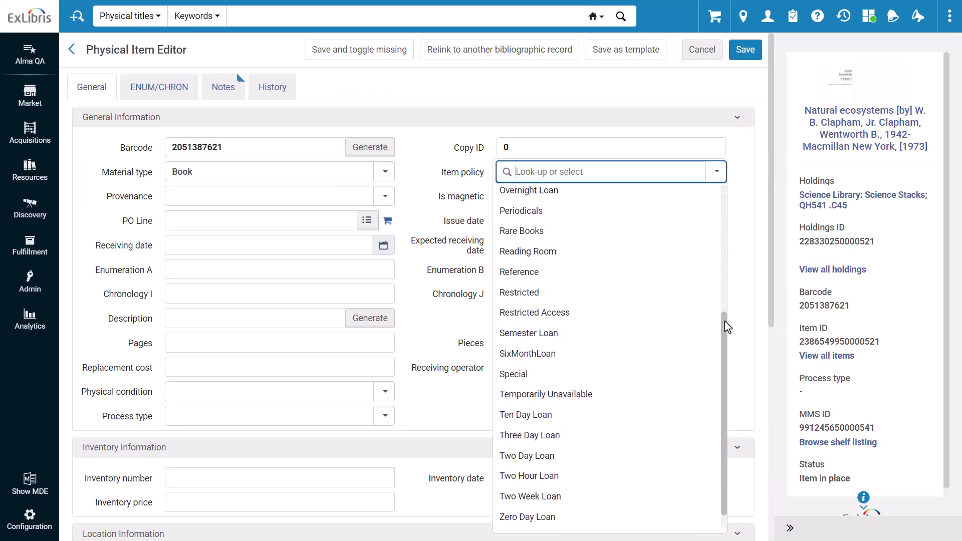
pyautogui.click(509, 480)
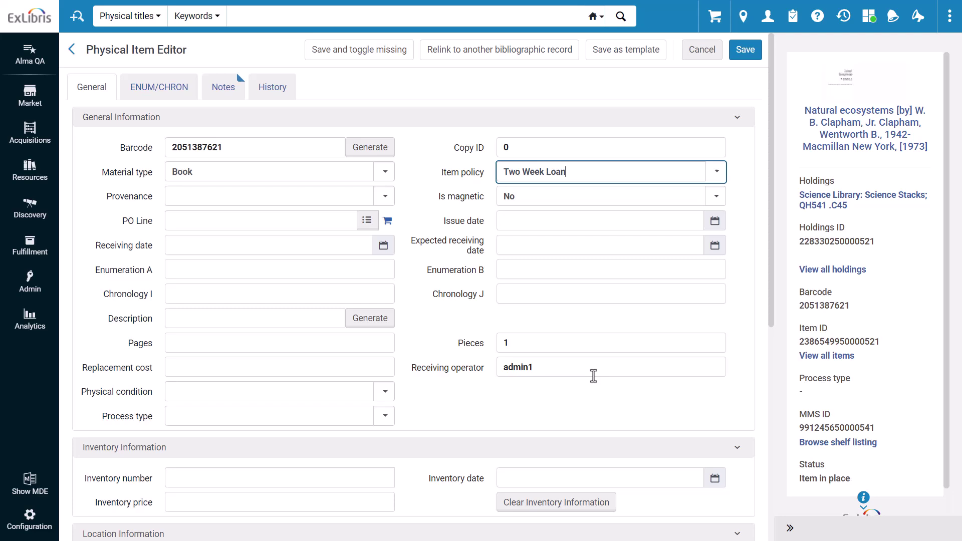
# Overwrite the existing Natural Science Collection template with this item's details, confirming the replacement.
pyautogui.click(650, 55)
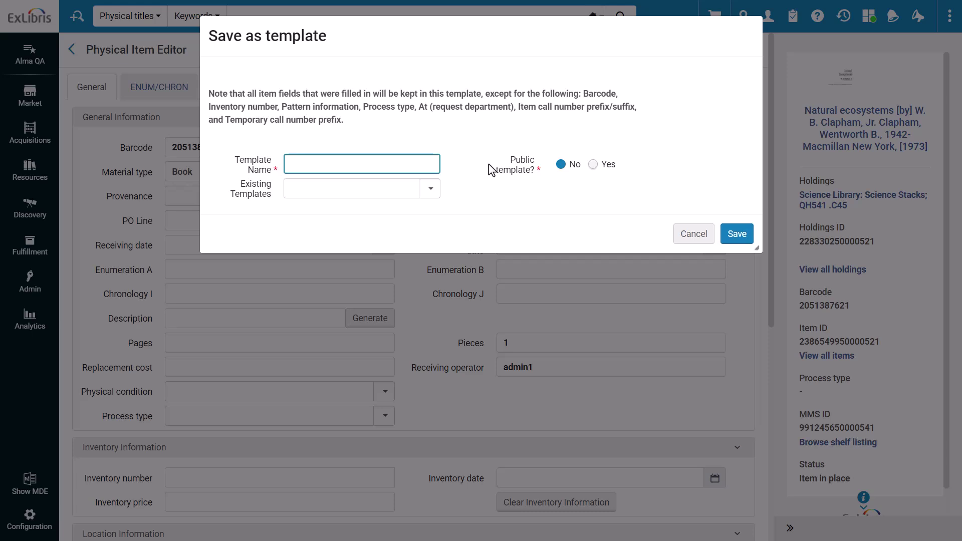
pyautogui.click(430, 190)
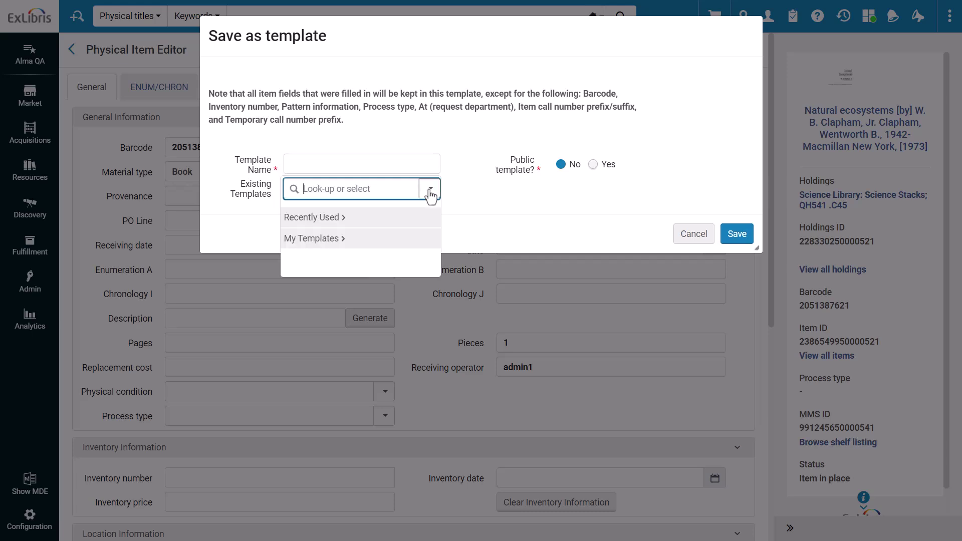
pyautogui.click(344, 240)
pyautogui.click(338, 281)
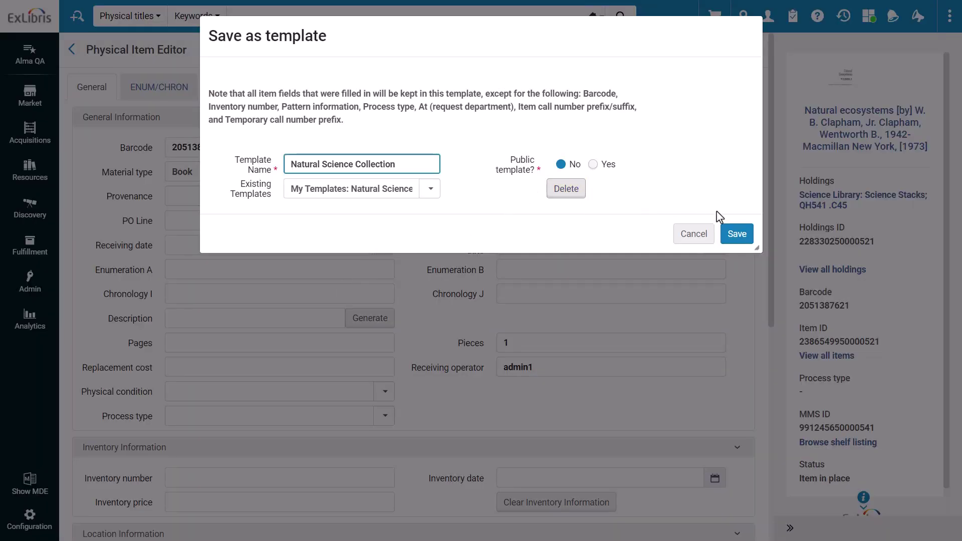
pyautogui.click(737, 235)
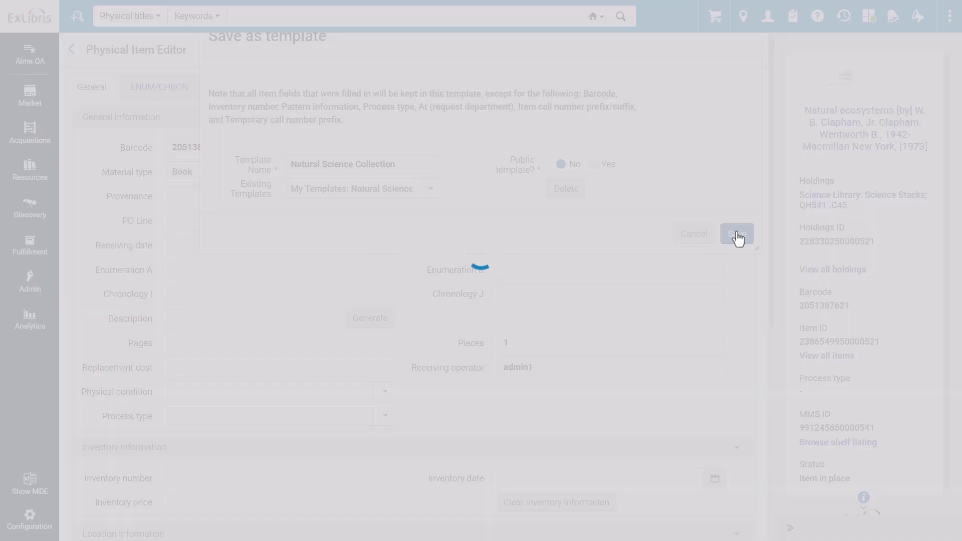
pyautogui.click(730, 120)
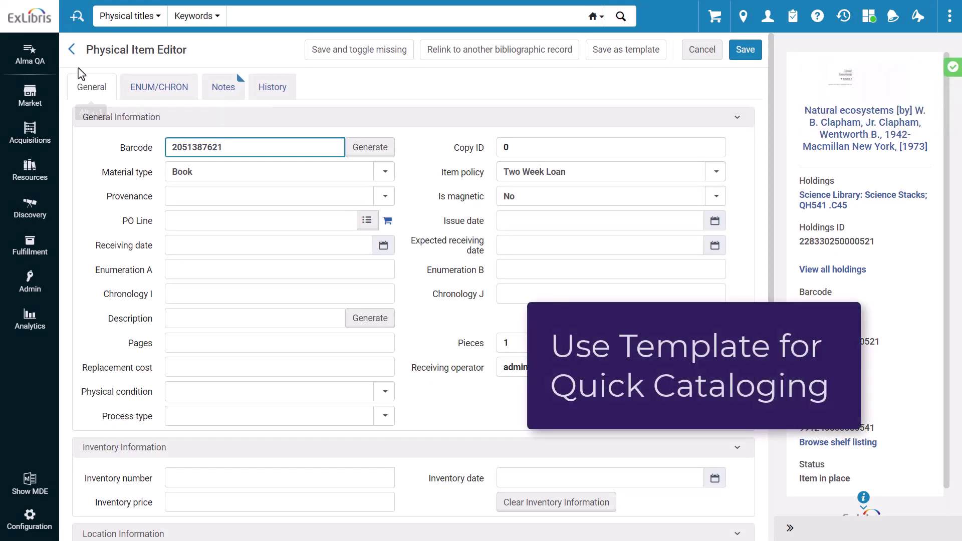
pyautogui.click(72, 50)
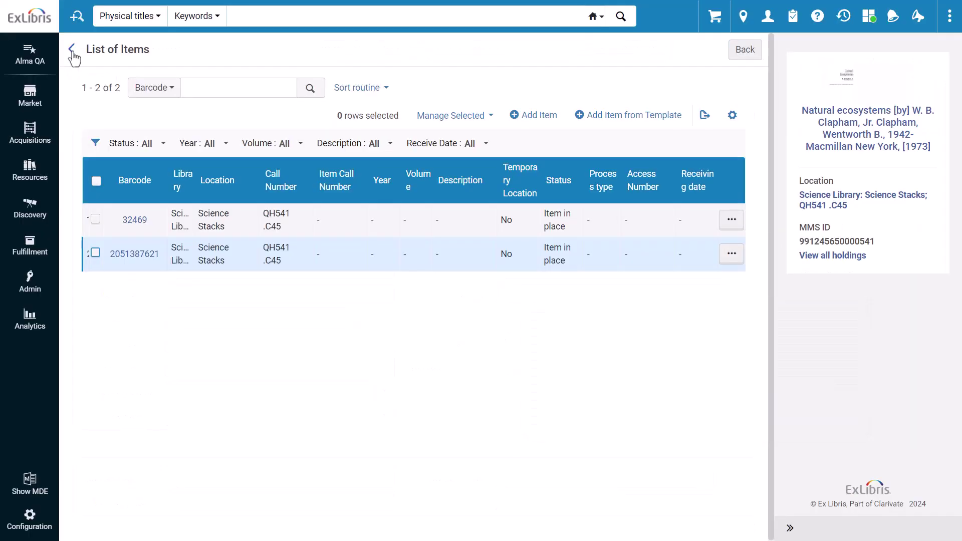
# Start a new physical item with new Book holdings and begin entering the Sea Turtles title.
pyautogui.click(30, 170)
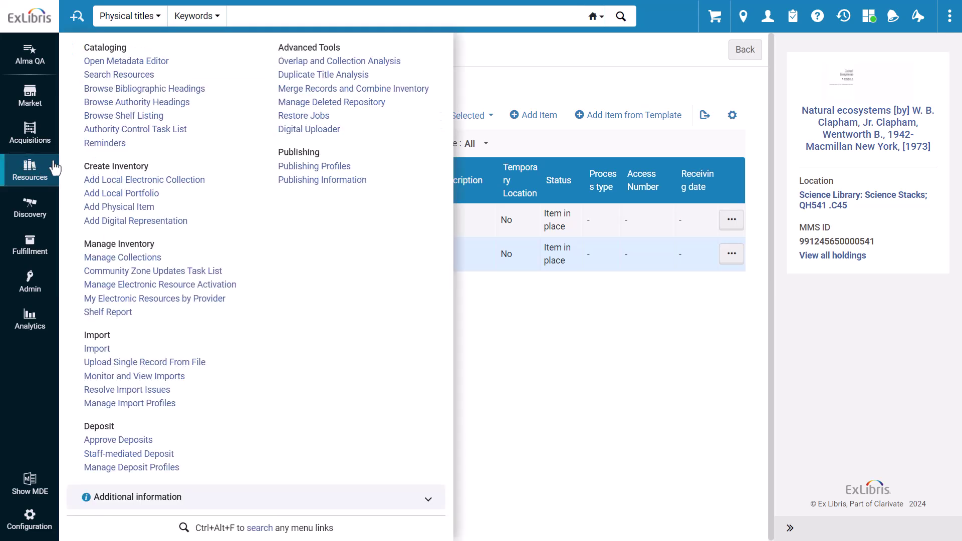
pyautogui.click(98, 208)
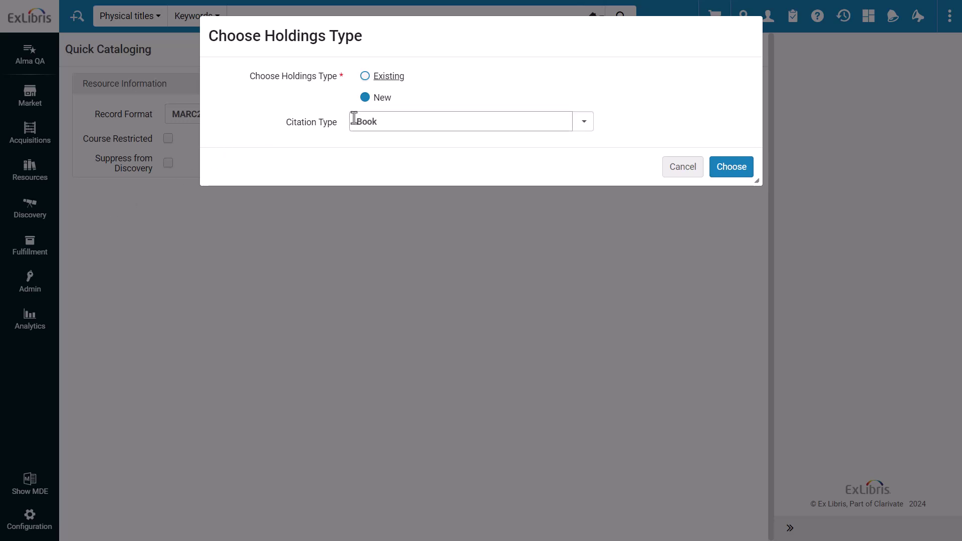
pyautogui.click(724, 172)
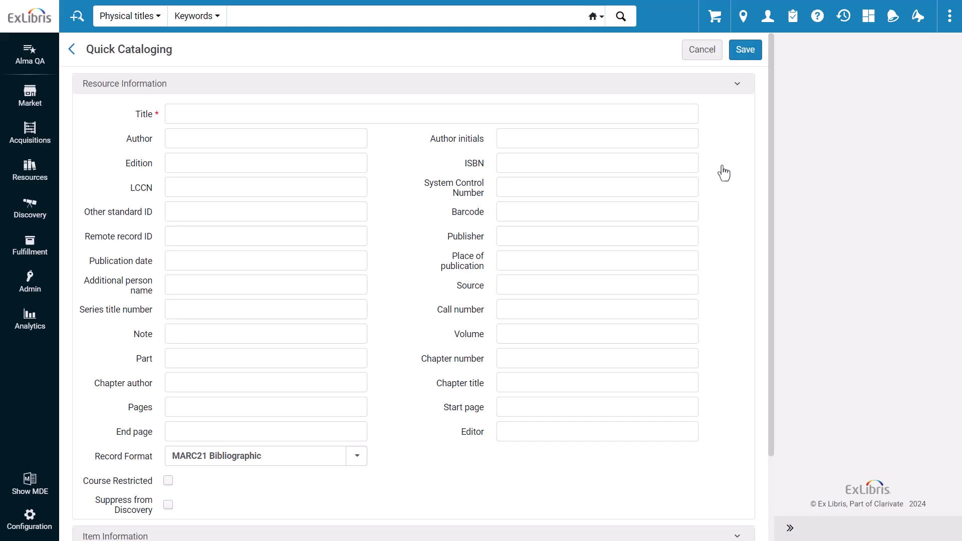
pyautogui.click(374, 118)
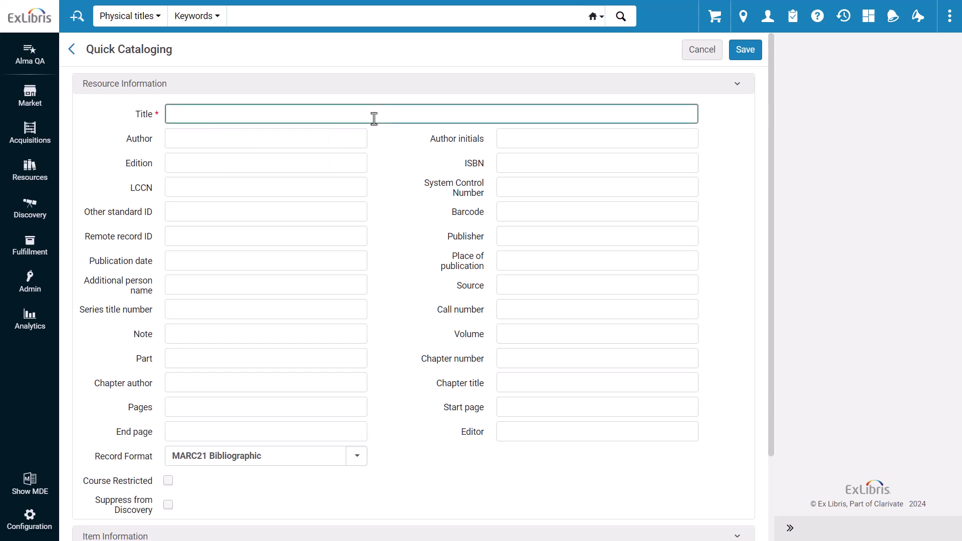
# Set the location to Science Stacks (biology) and apply the Natural Science Collection item template.
pyautogui.scroll(-2, 395, 180)
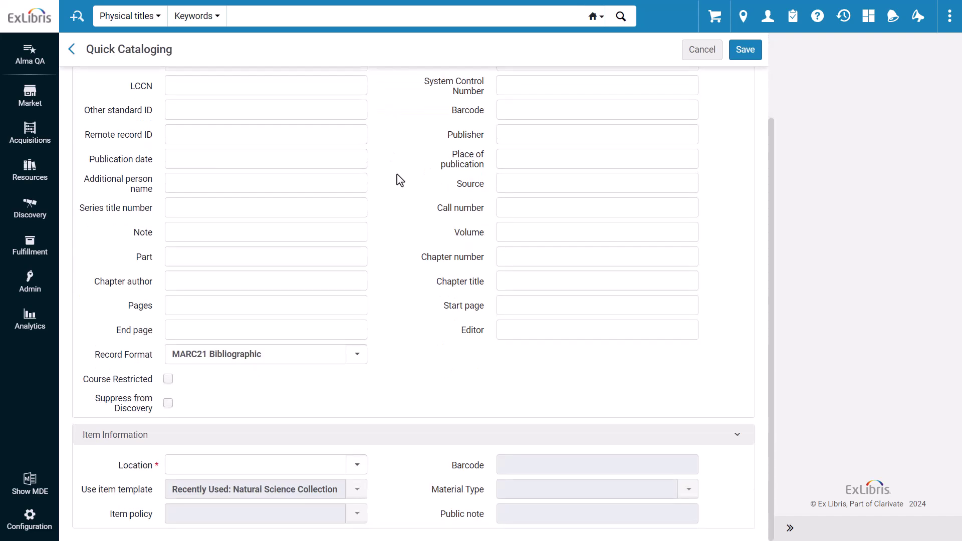
pyautogui.click(359, 465)
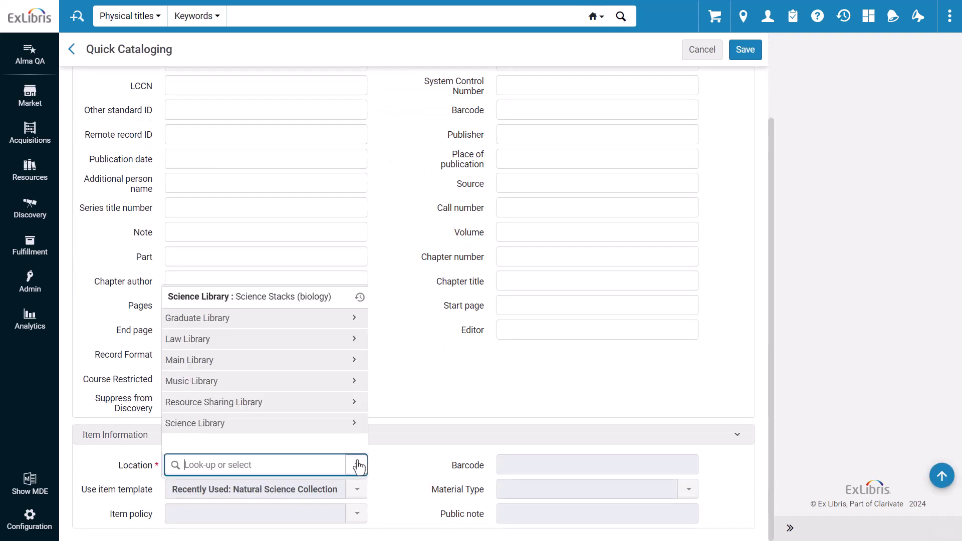
pyautogui.click(354, 424)
pyautogui.scroll(-2, 334, 442)
pyautogui.click(277, 430)
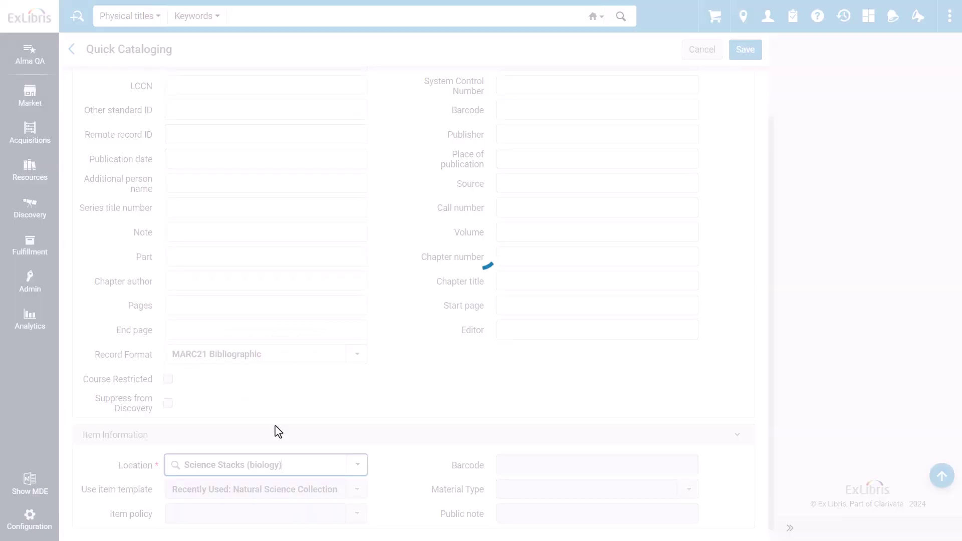
pyautogui.scroll(-2, 406, 431)
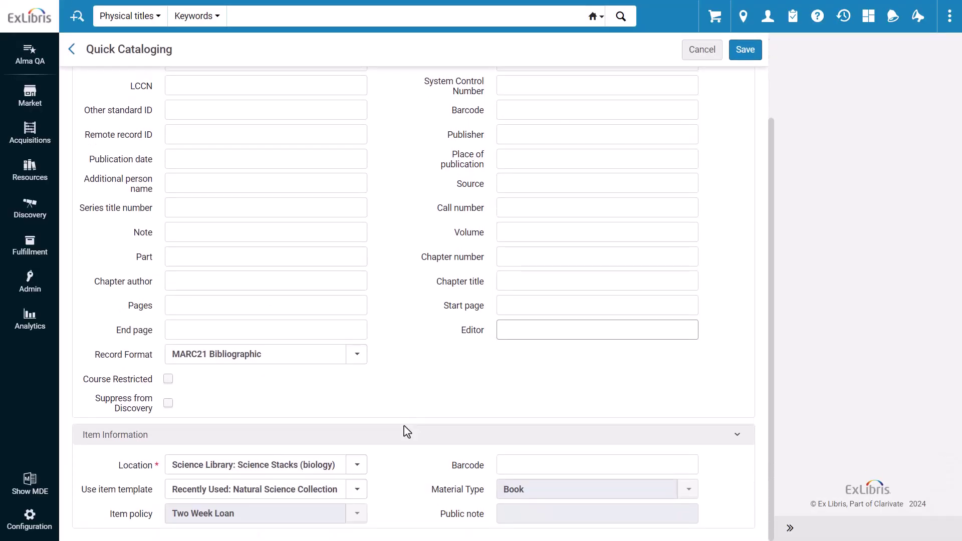
pyautogui.click(357, 490)
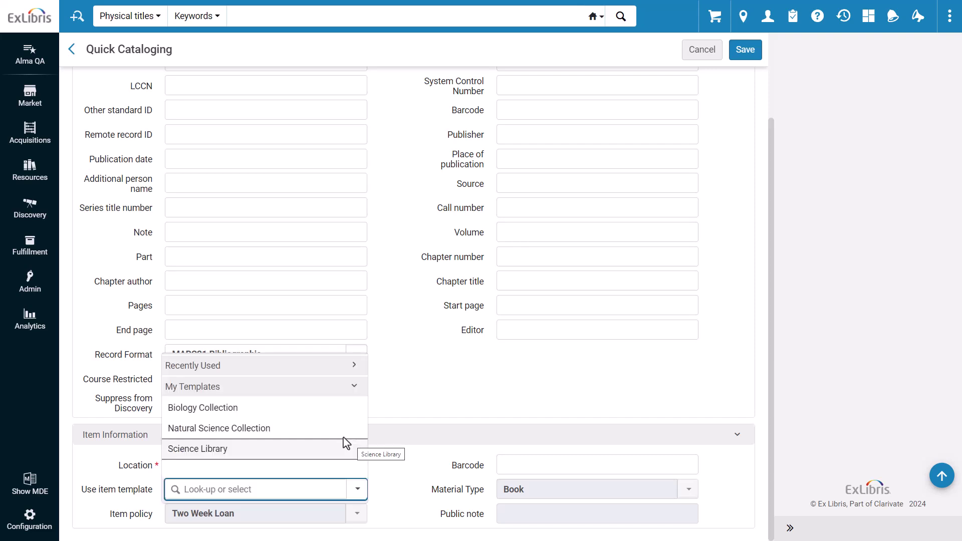
pyautogui.click(329, 428)
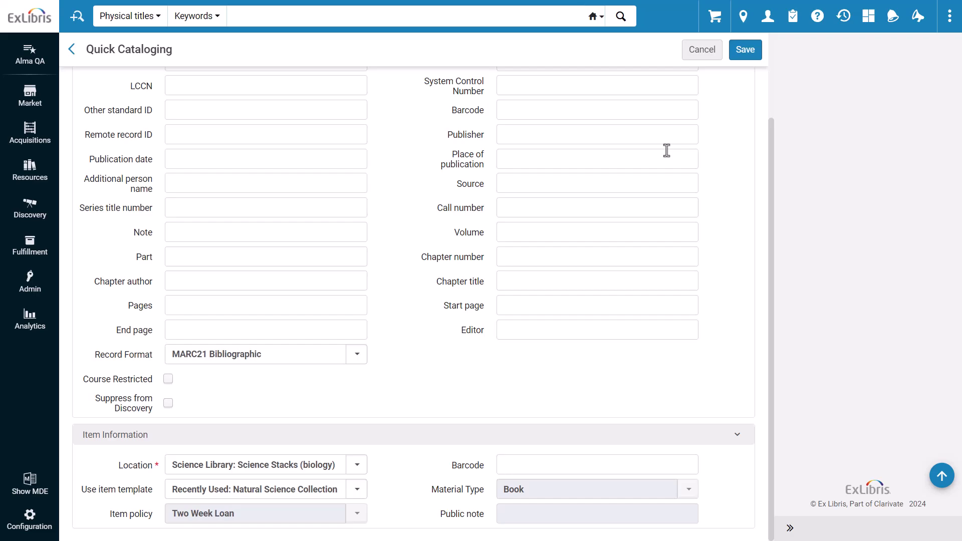
pyautogui.click(745, 50)
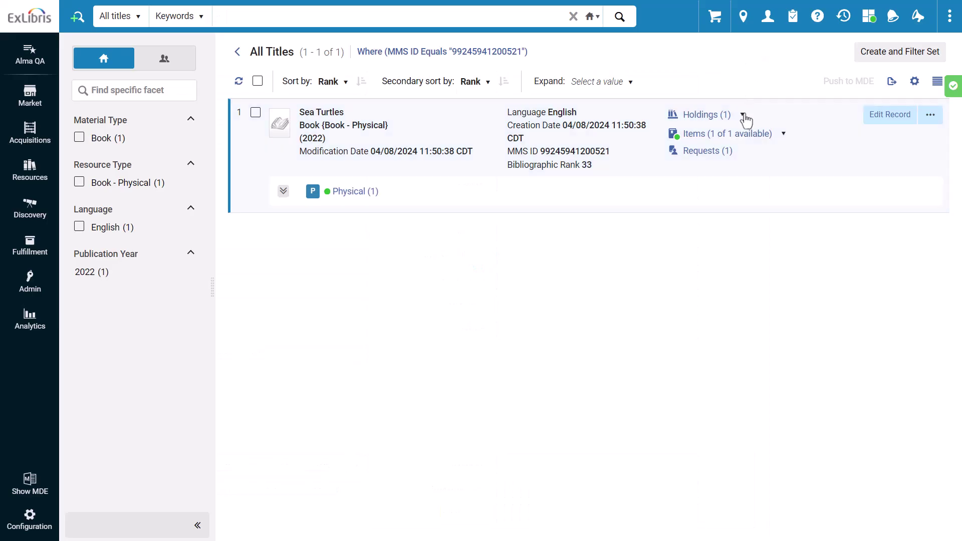
pyautogui.click(742, 134)
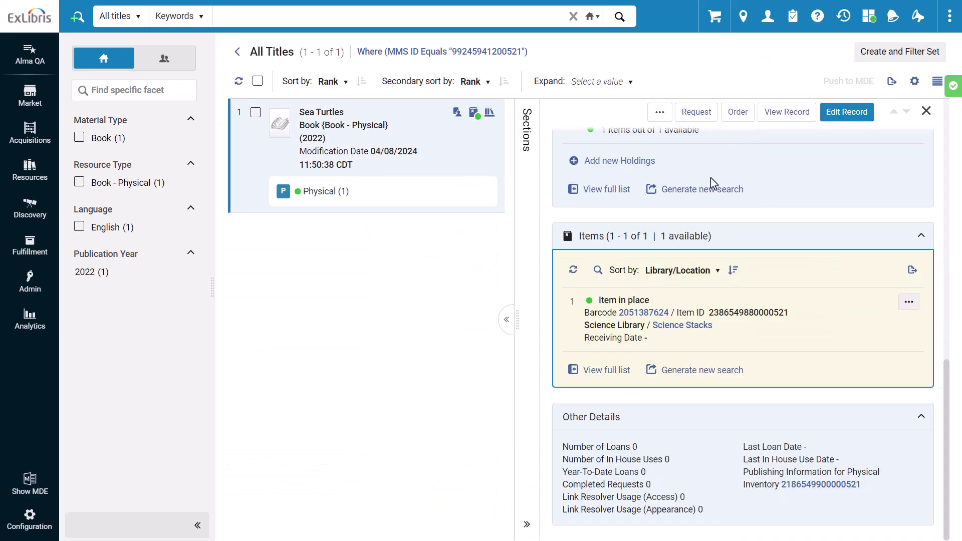
pyautogui.click(656, 313)
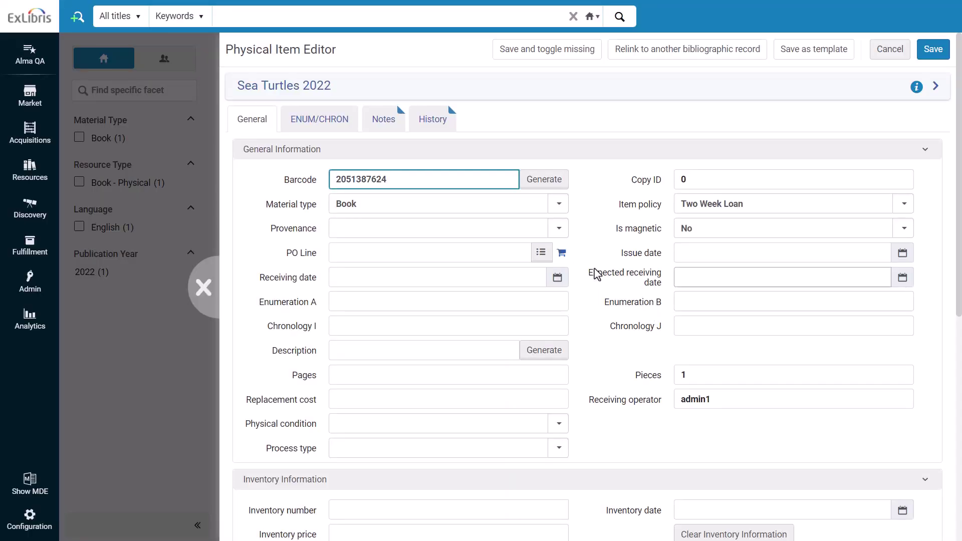
pyautogui.scroll(-4, 600, 279)
pyautogui.scroll(4, 588, 260)
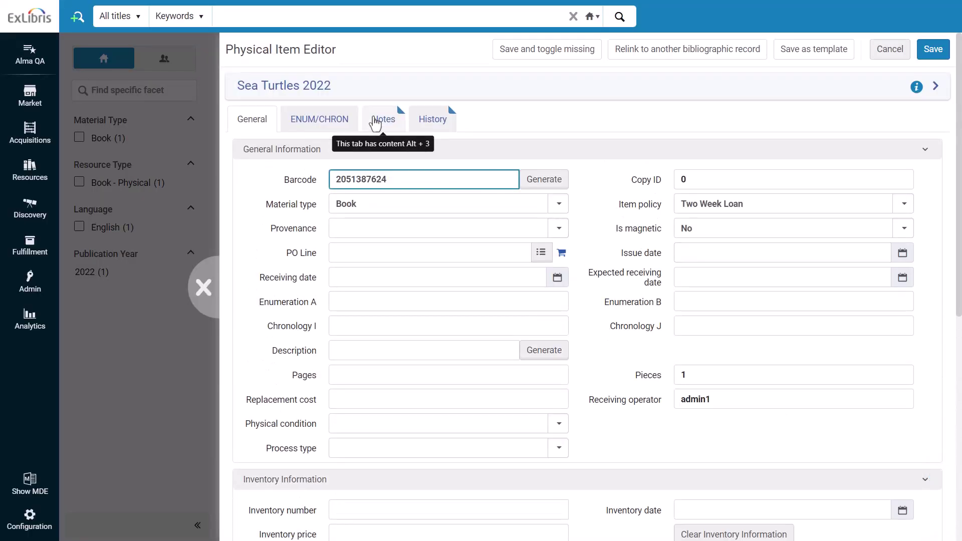
pyautogui.click(376, 122)
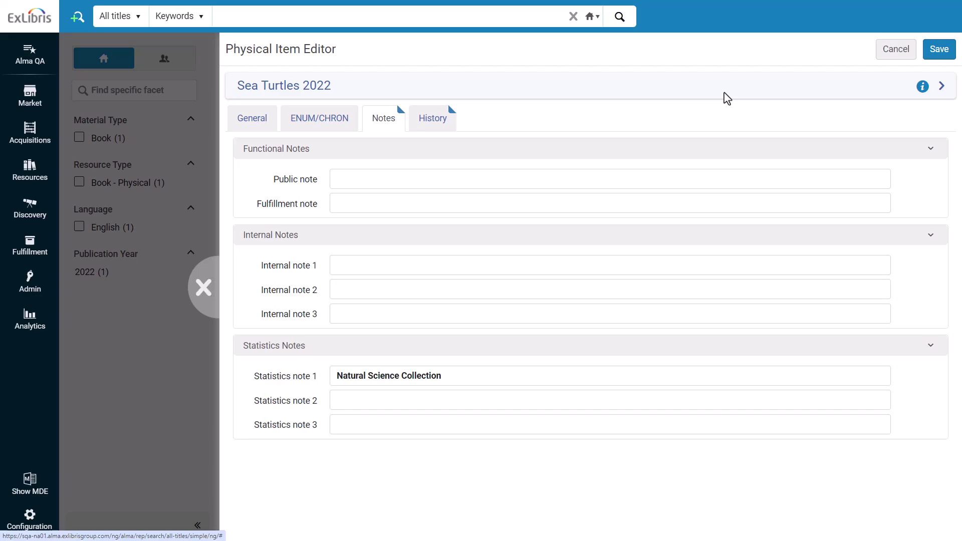
pyautogui.click(887, 50)
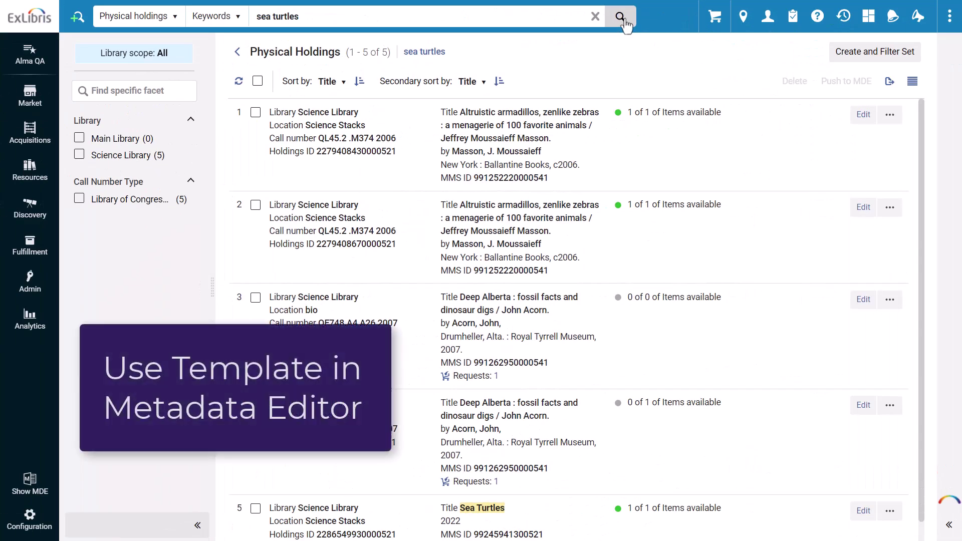
# Edit the Sea Turtles holdings and add an item from the Natural Science Collection template.
pyautogui.scroll(-1, 638, 173)
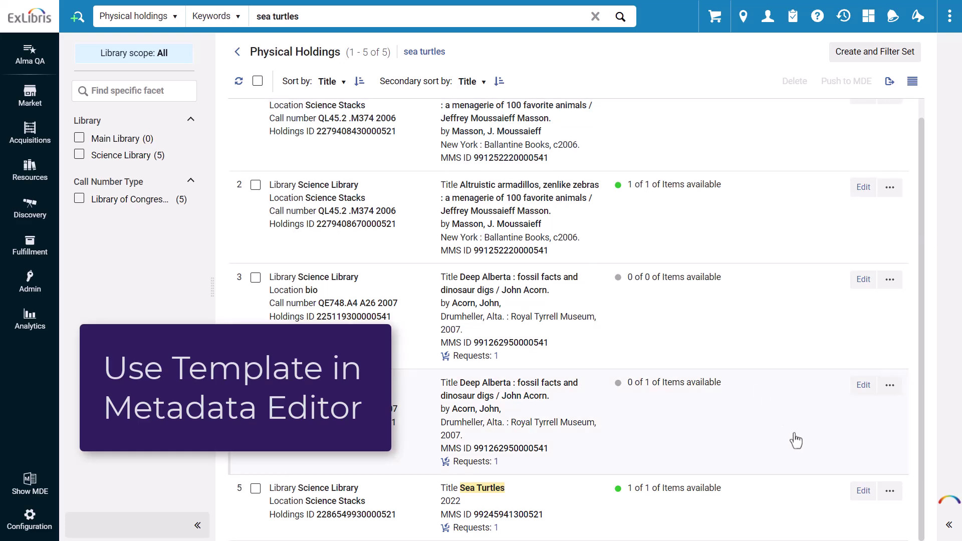
pyautogui.click(864, 493)
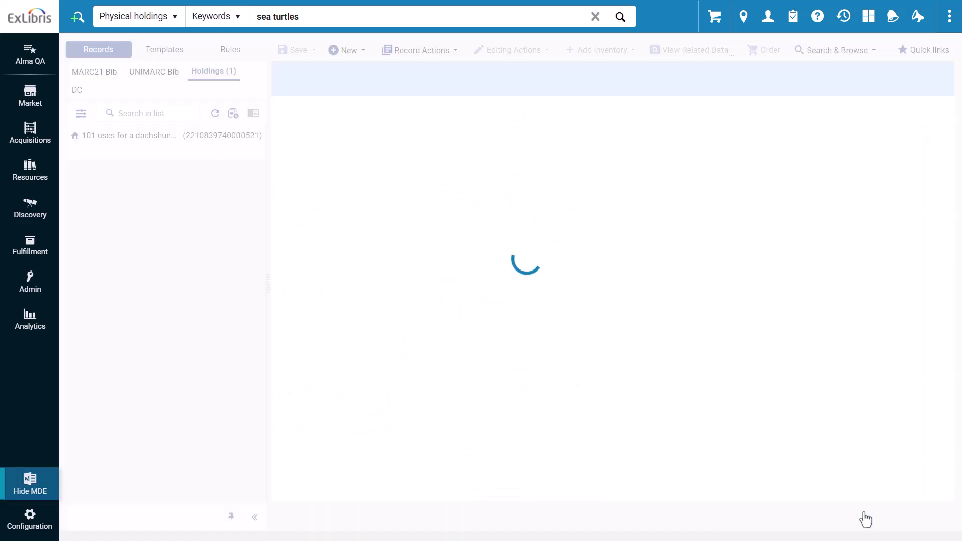
pyautogui.click(630, 56)
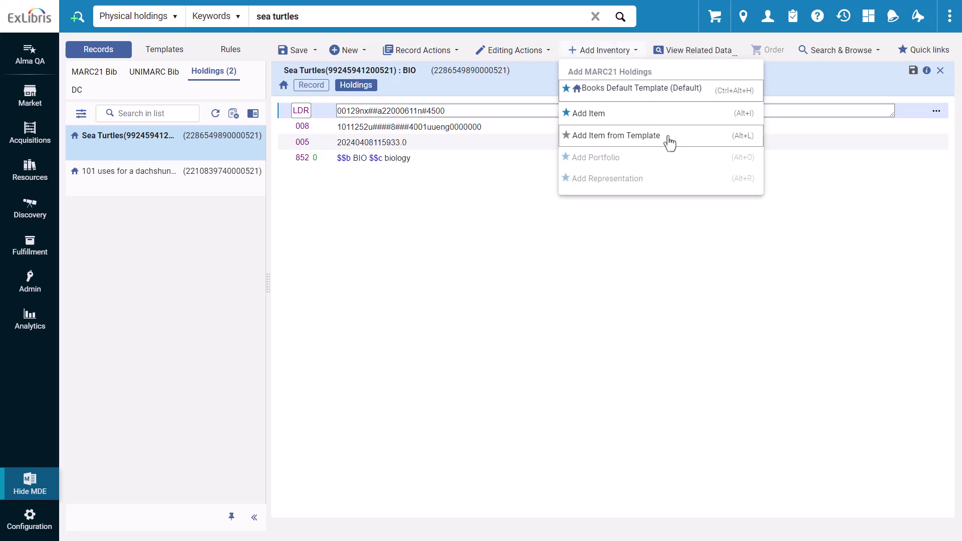
pyautogui.click(674, 143)
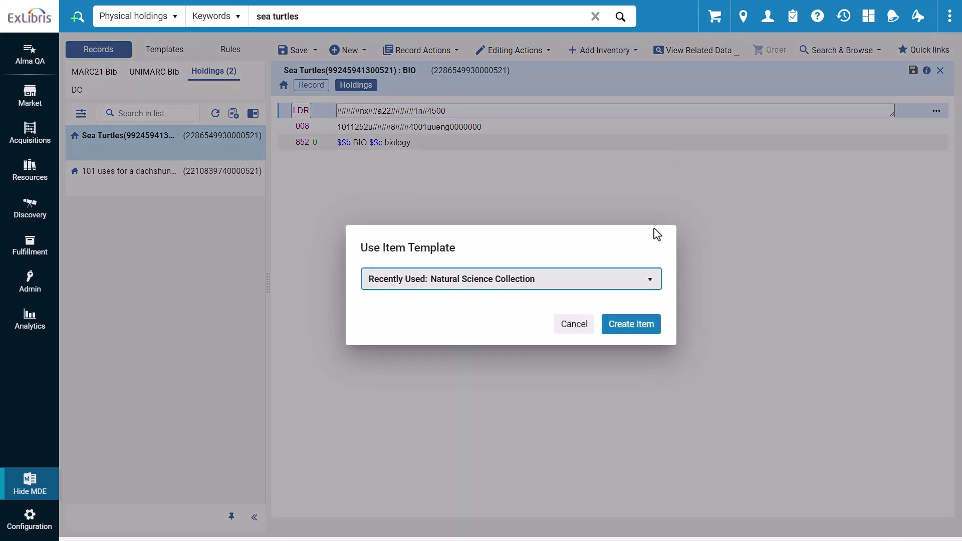
pyautogui.click(654, 285)
pyautogui.click(640, 326)
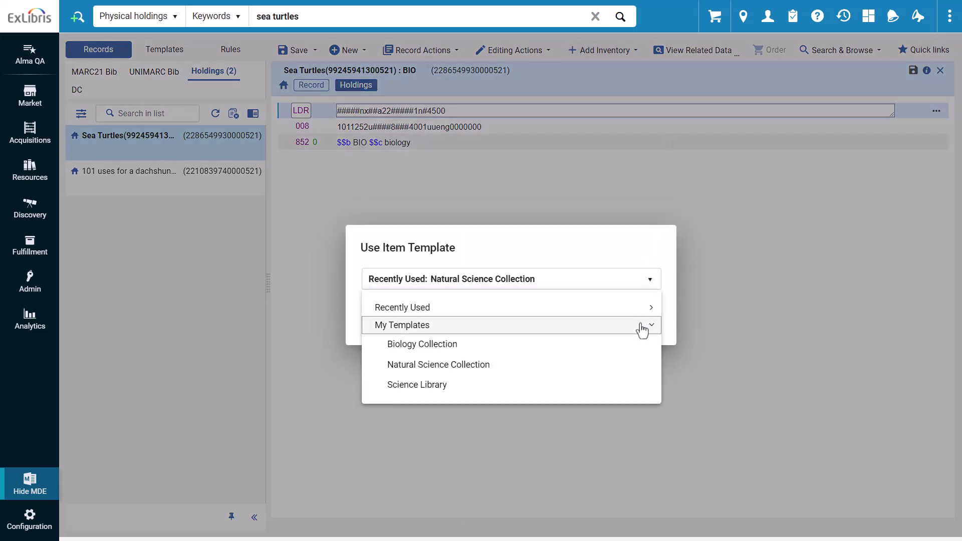
pyautogui.click(579, 366)
pyautogui.click(633, 328)
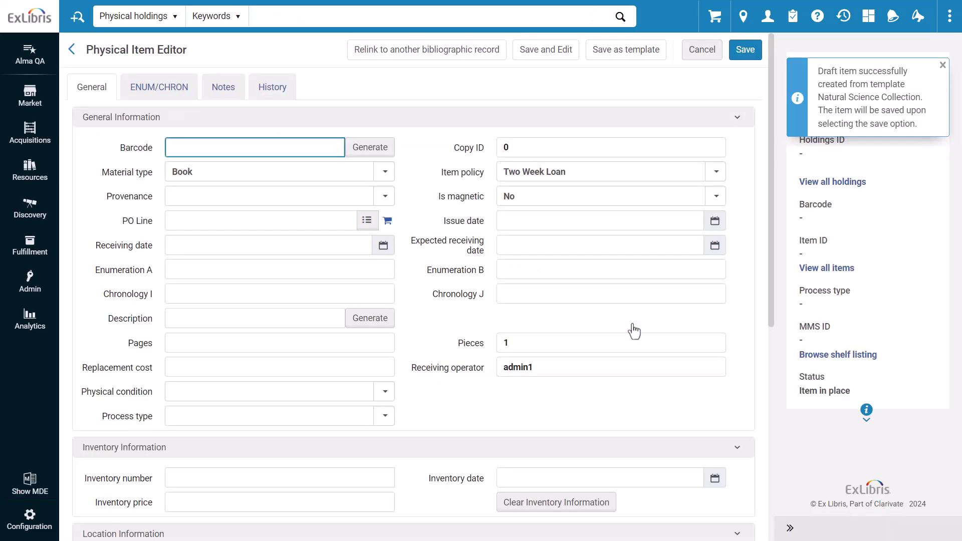
pyautogui.click(368, 156)
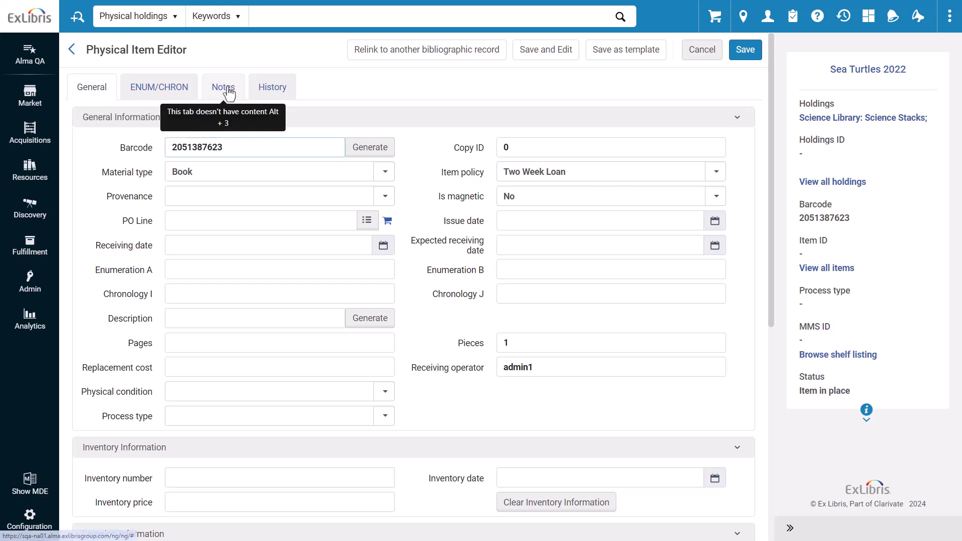
pyautogui.click(225, 89)
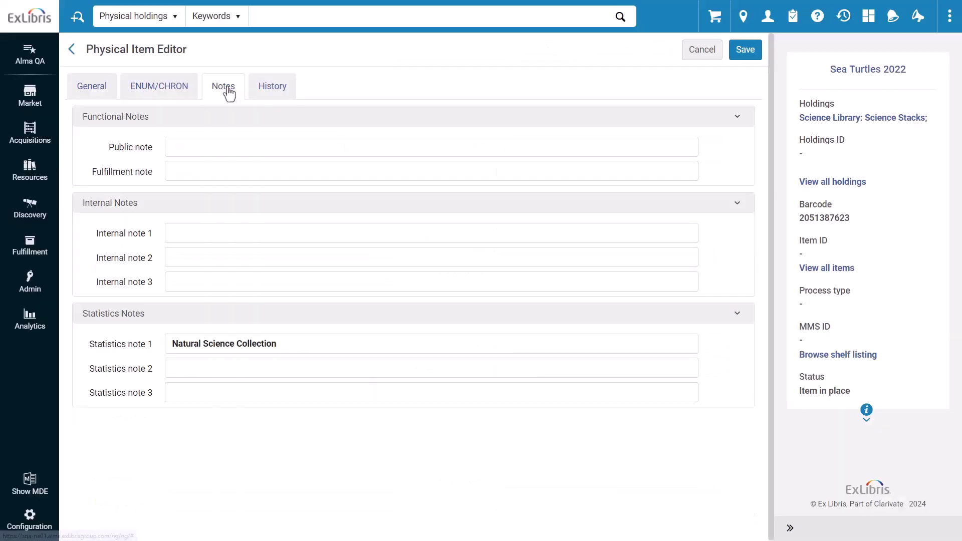
pyautogui.click(95, 93)
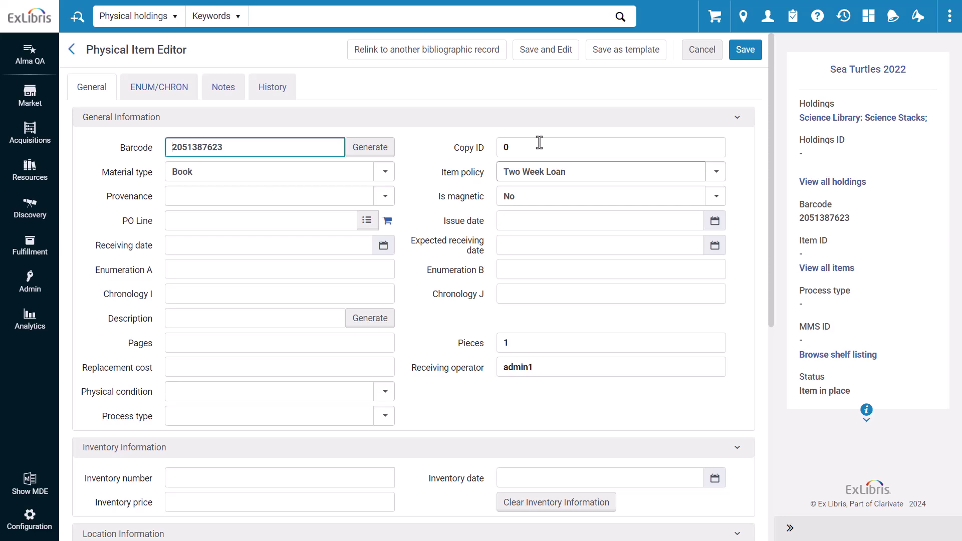
pyautogui.click(745, 50)
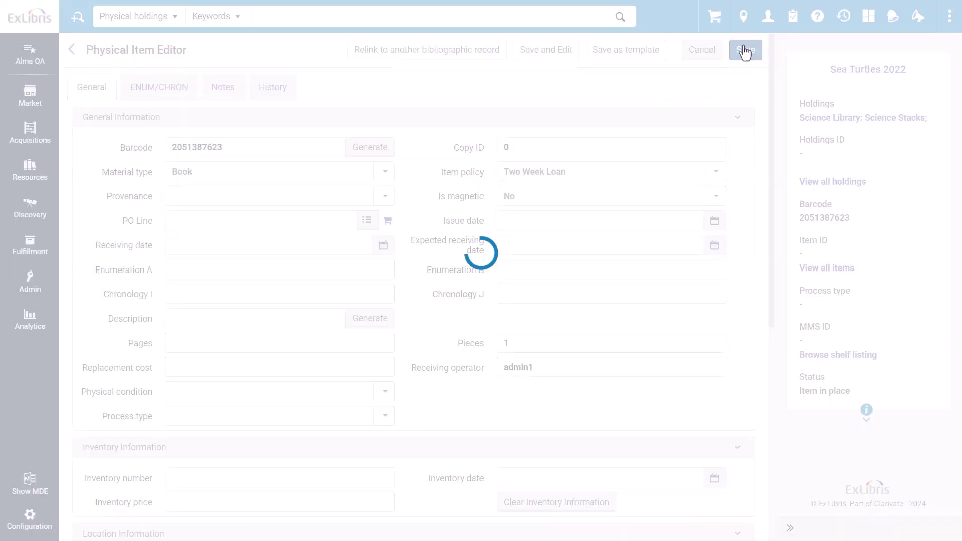